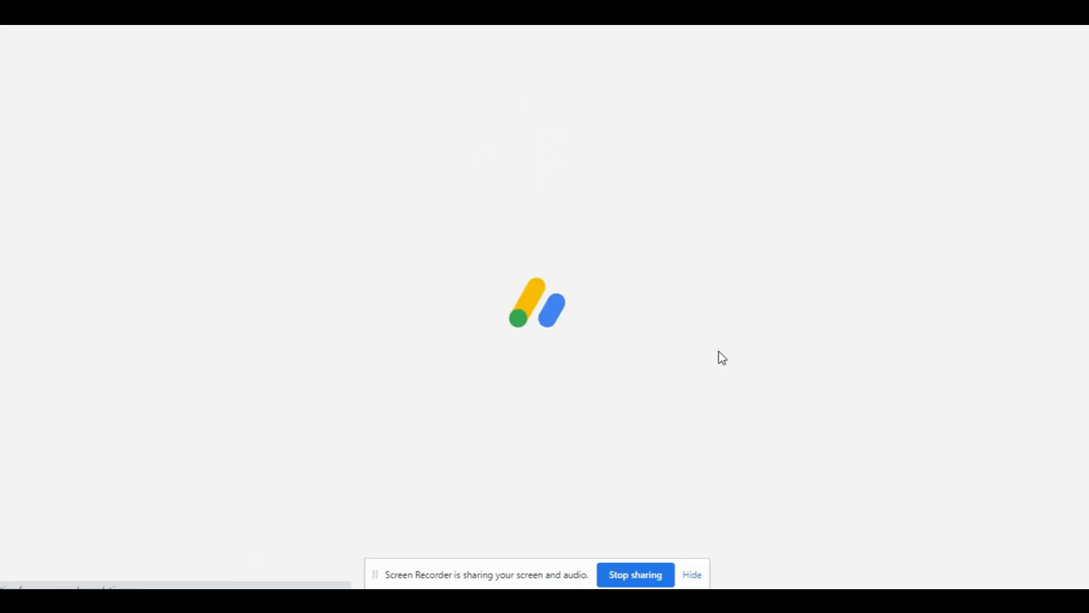
# Start adding a payment method from the Payments page and choose to add new wire transfer details.
pyautogui.click(692, 575)
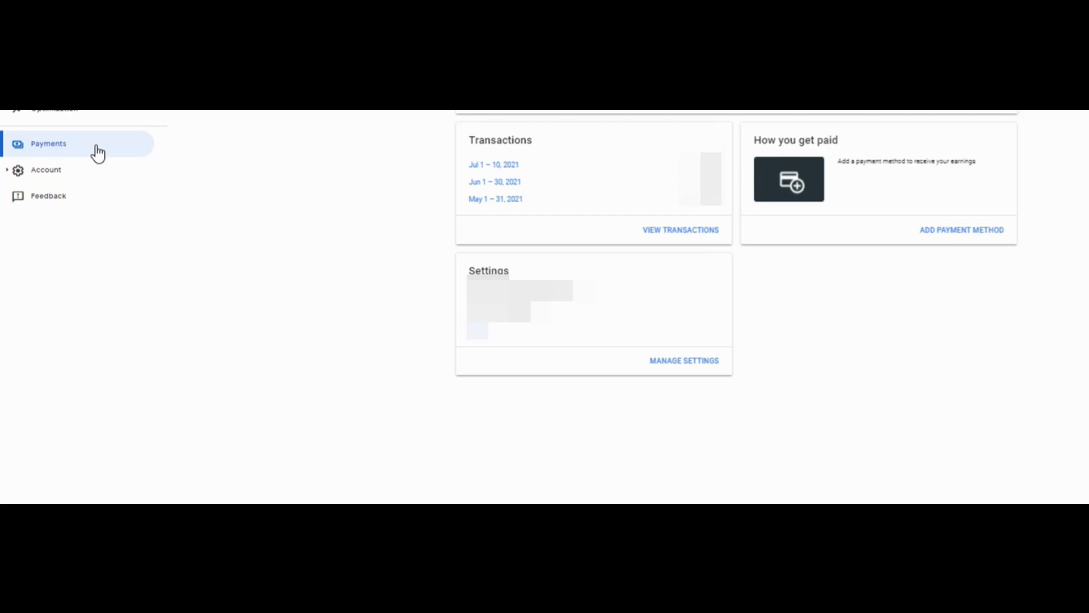
pyautogui.click(971, 231)
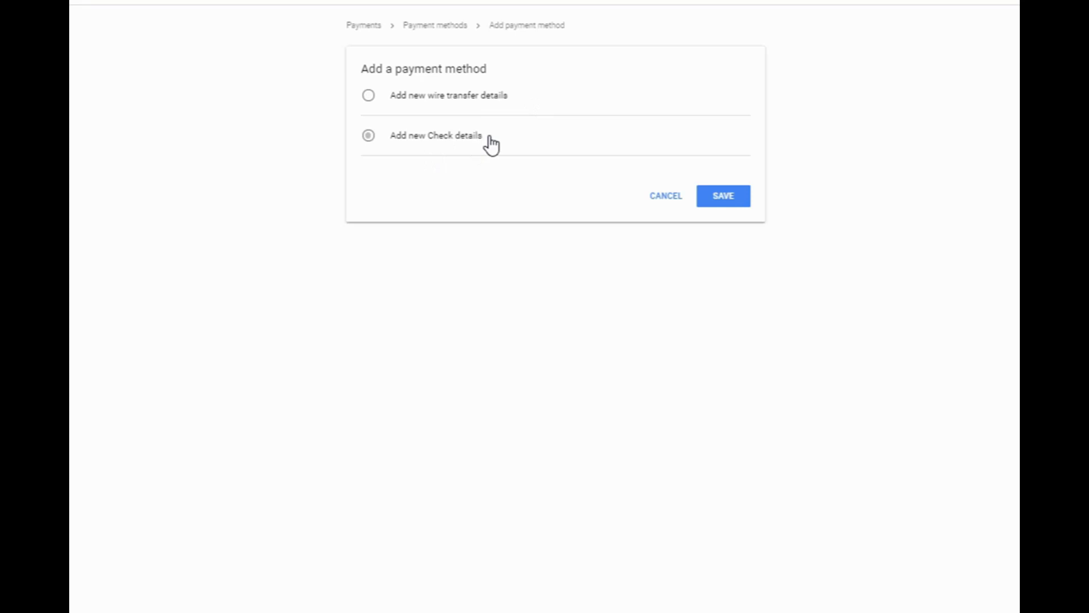
pyautogui.click(408, 98)
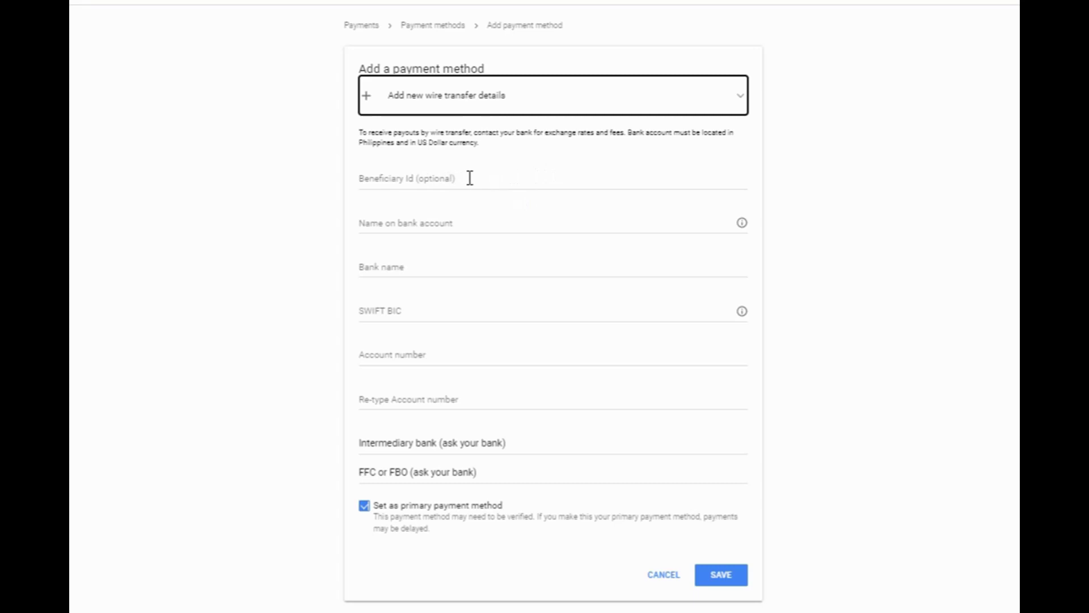
pyautogui.click(487, 223)
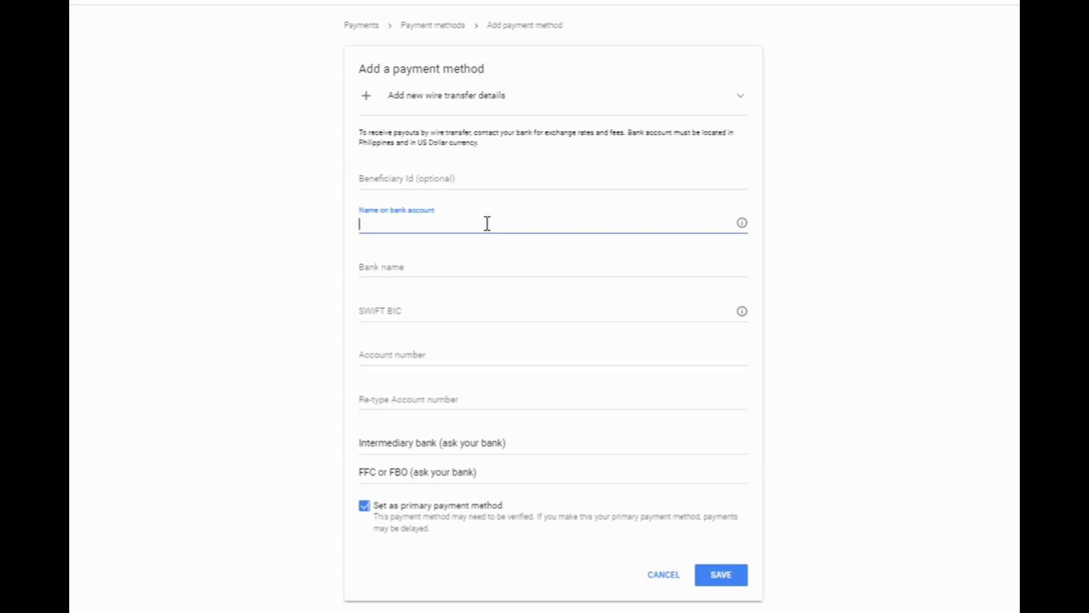
pyautogui.click(414, 266)
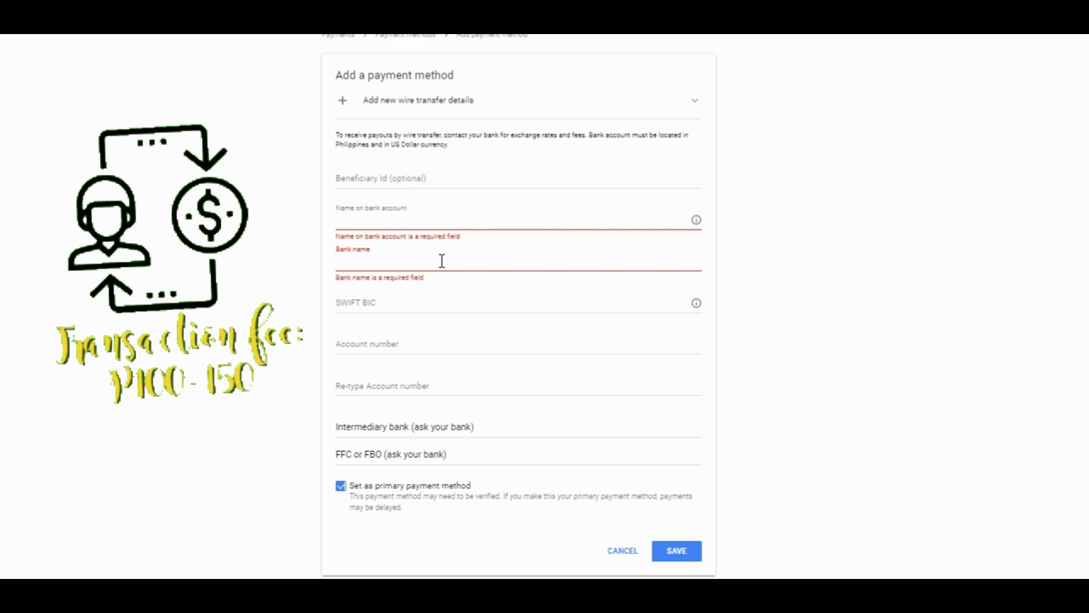
pyautogui.click(442, 261)
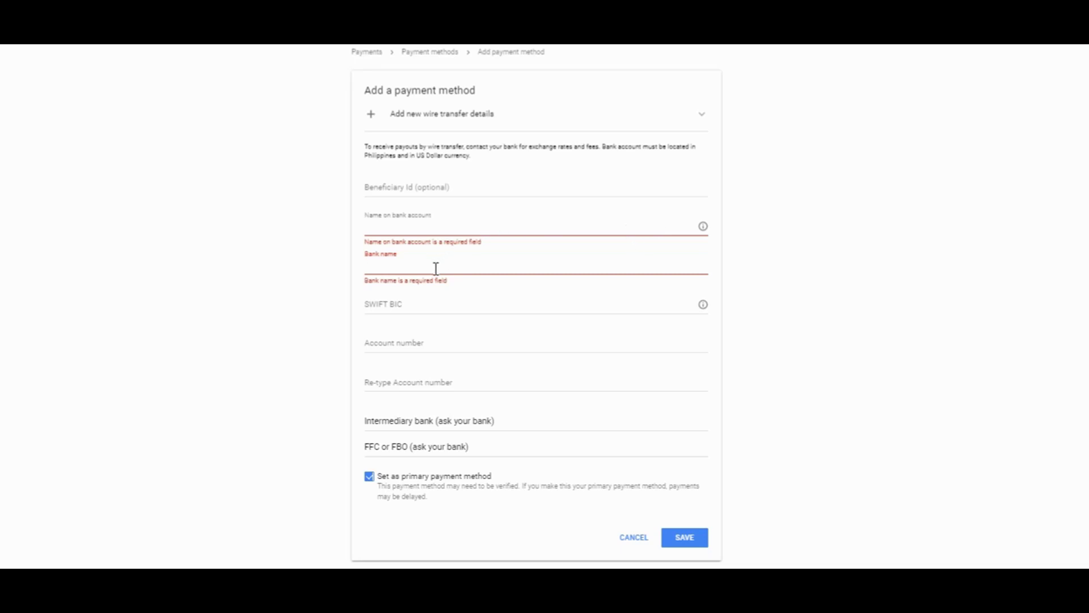
pyautogui.click(439, 302)
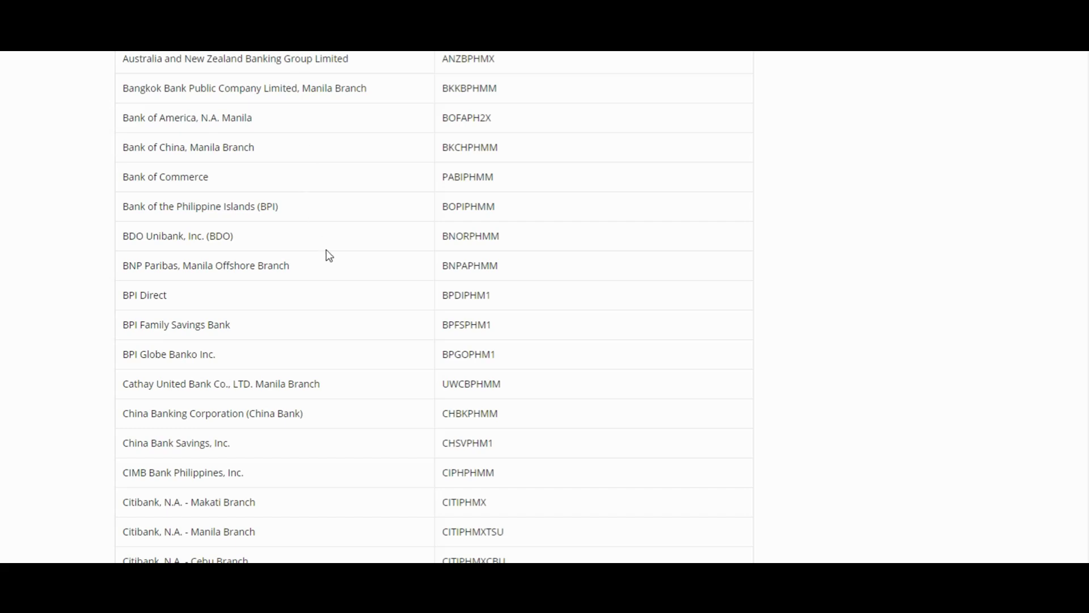
# Look through the SWIFT code list of Philippine banks for Metropolitan Bank and Trust Co. (Metrobank).
pyautogui.scroll(6, 326, 253)
pyautogui.scroll(-4, 333, 215)
pyautogui.scroll(2, 333, 215)
pyautogui.scroll(-2, 333, 214)
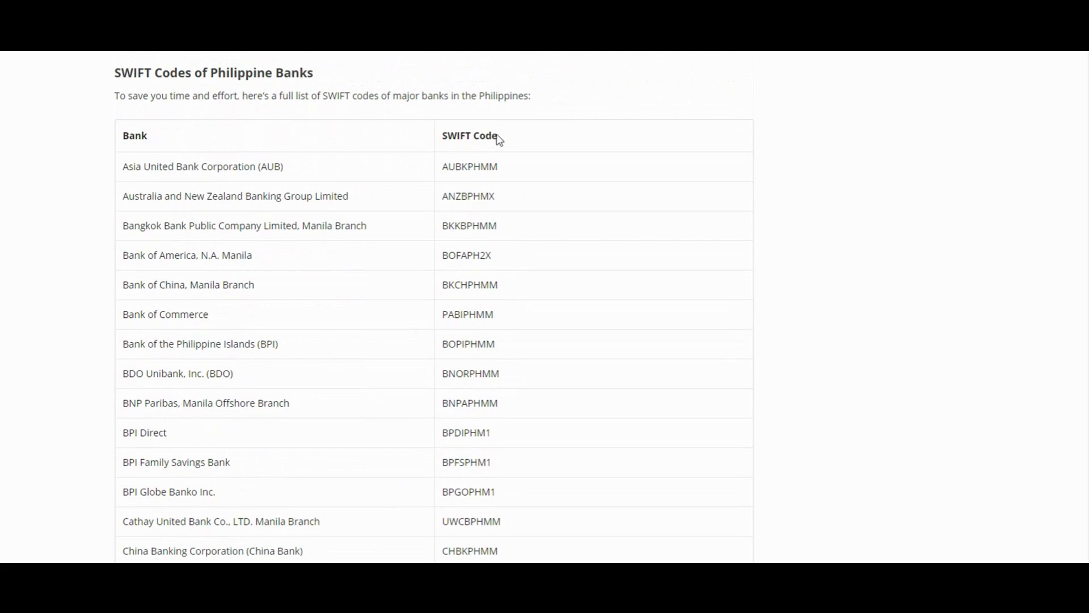
pyautogui.scroll(-7, 367, 198)
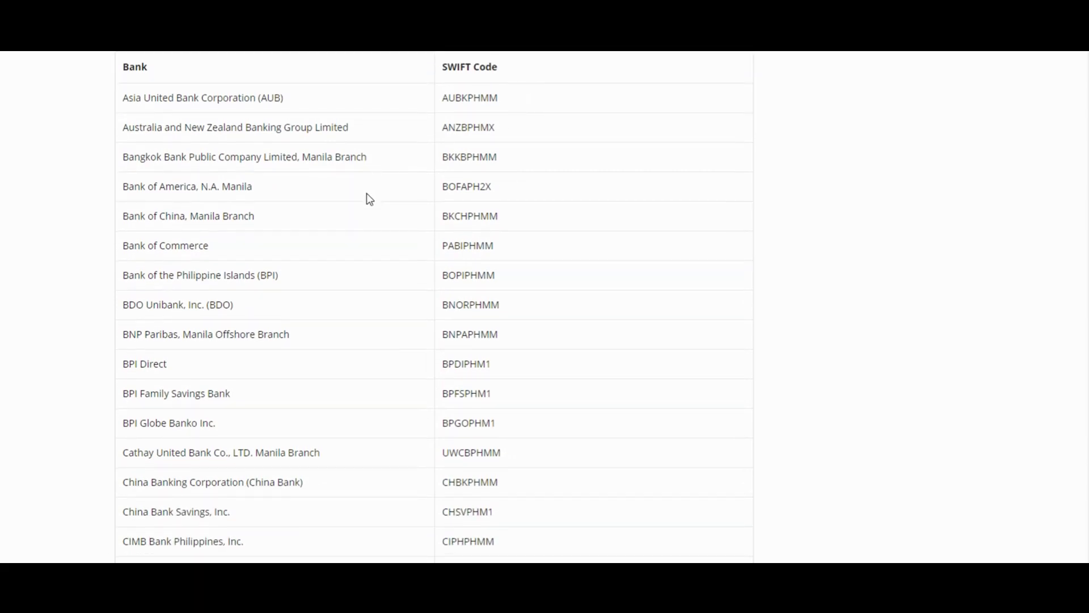
pyautogui.scroll(8, 379, 253)
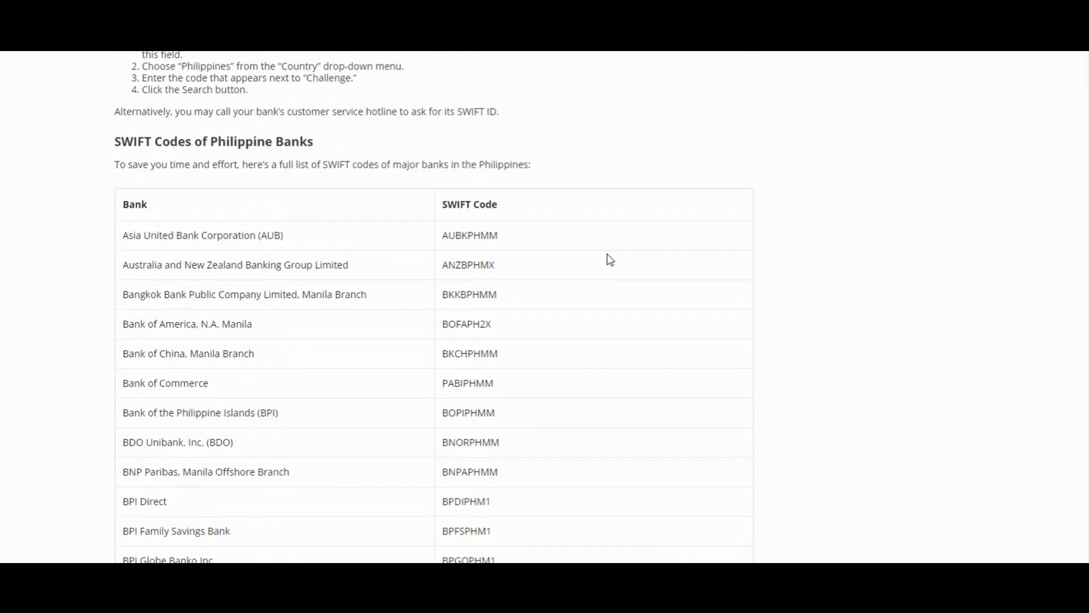
pyautogui.scroll(-15, 315, 359)
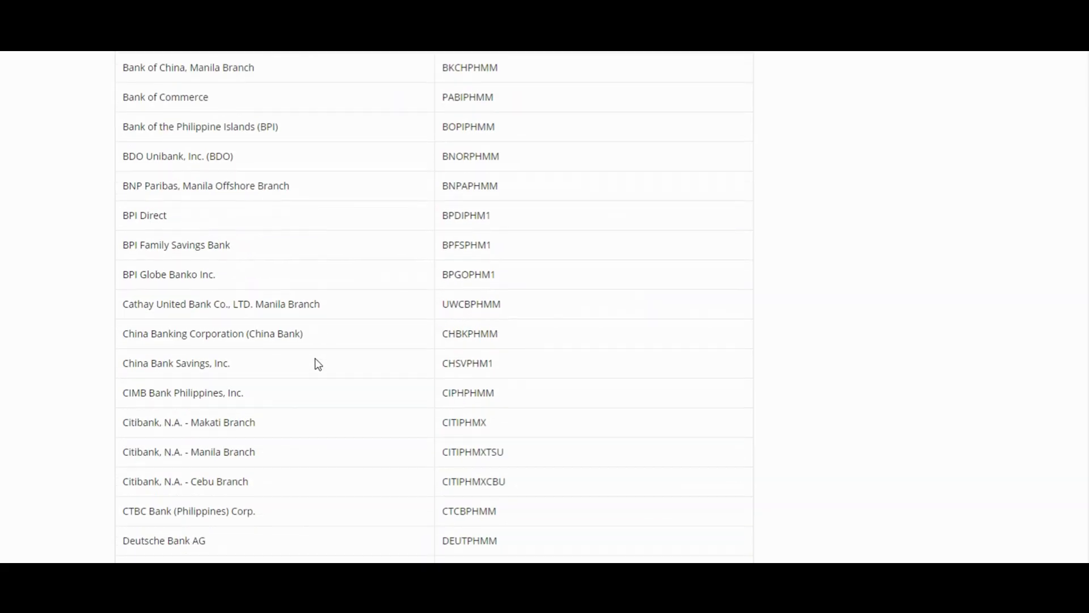
pyautogui.scroll(-3, 315, 358)
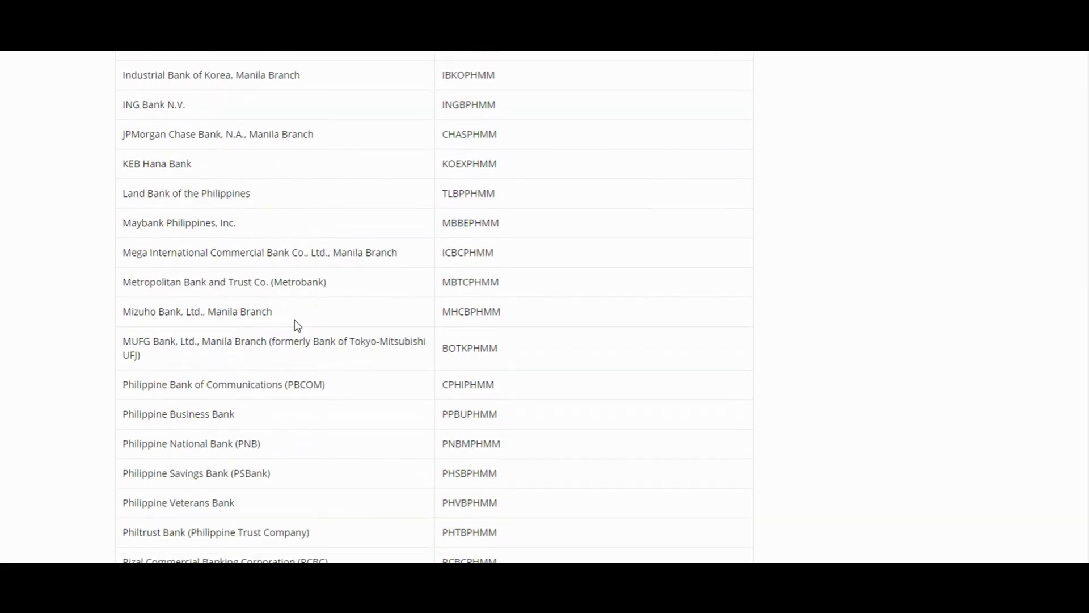
pyautogui.moveTo(131, 282); pyautogui.dragTo(349, 284)
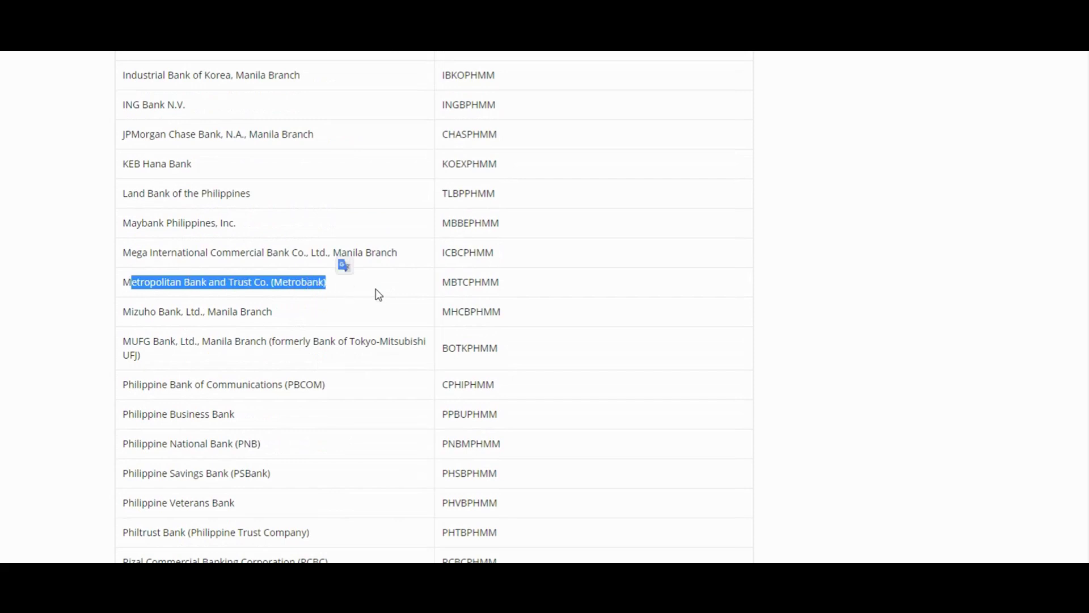
pyautogui.click(392, 285)
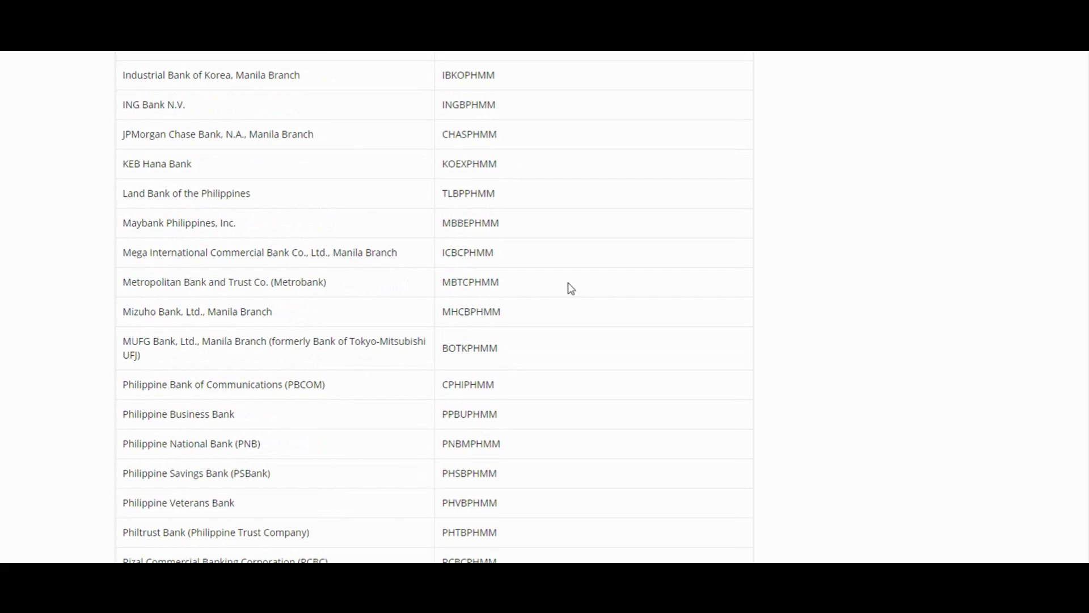
# Copy Metrobank's SWIFT code MBTCPHMM from the bank list into the SWIFT BIC field of the wire transfer form.
pyautogui.moveTo(509, 284); pyautogui.dragTo(442, 284)
pyautogui.hotkey('ctrl', 'c')
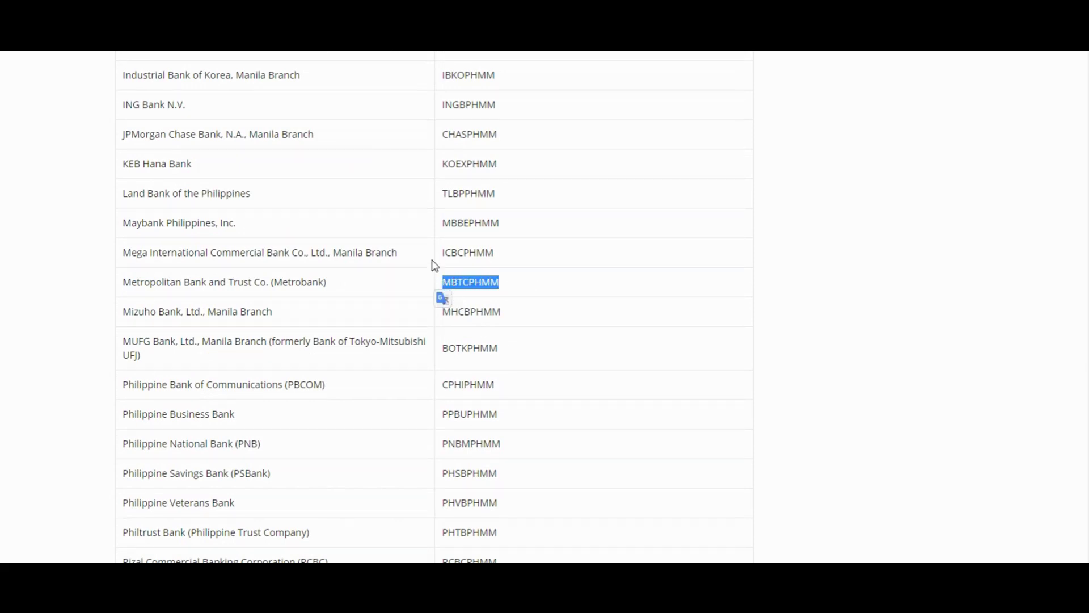
pyautogui.hotkey('ctrl', 'Tab')
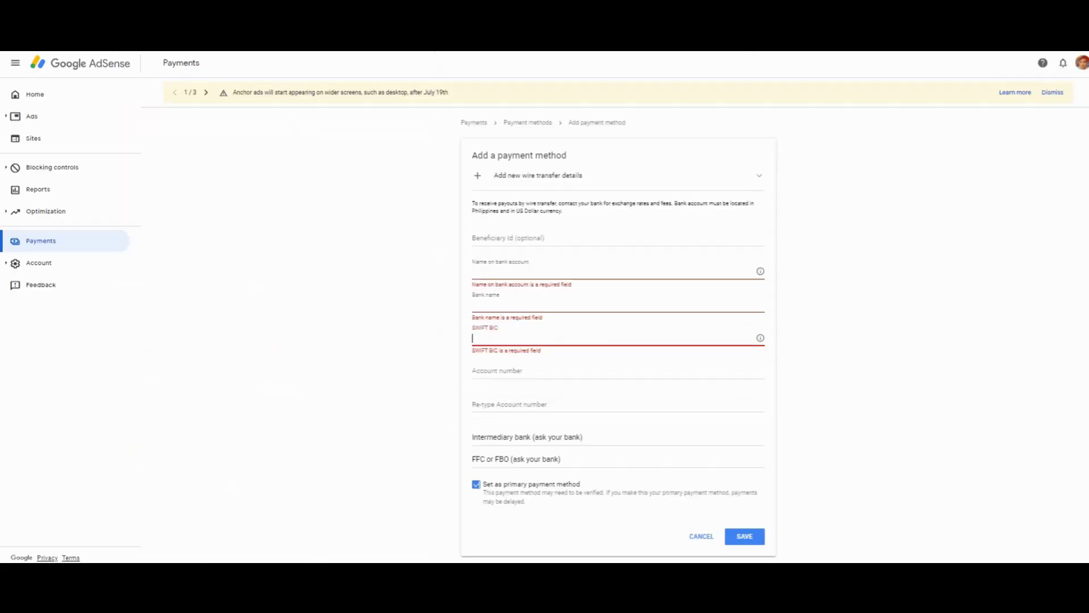
pyautogui.click(517, 338)
pyautogui.hotkey('ctrl', 'v')
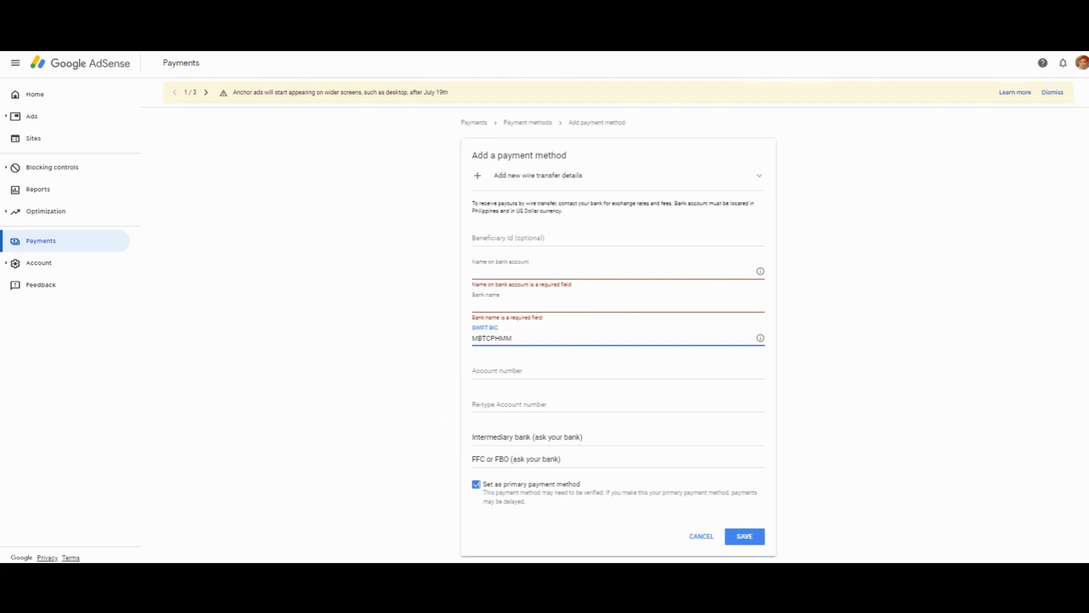
# Fill in the name on the bank account and copy "Metropolitan Bank and Trust Co. (Metrobank)" from the bank list as the bank name.
pyautogui.click(155, 561)
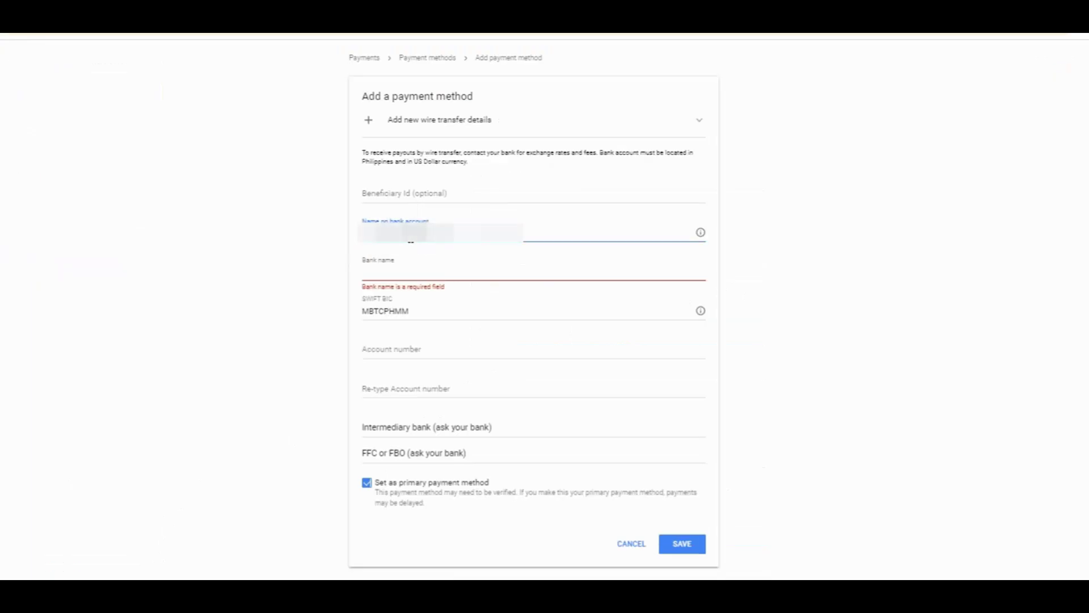
pyautogui.click(401, 271)
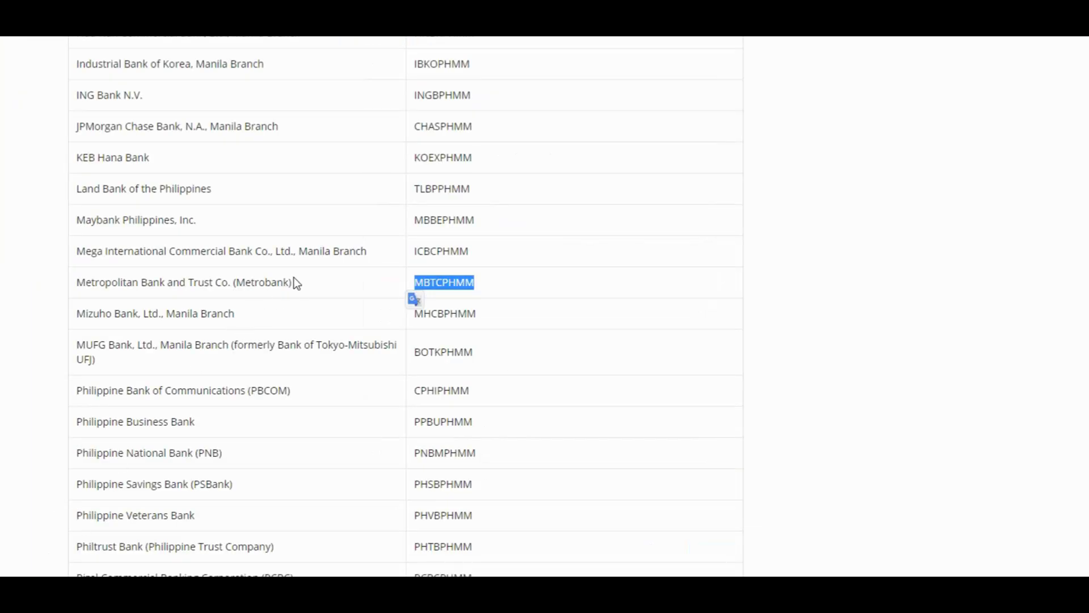
pyautogui.moveTo(295, 282); pyautogui.dragTo(74, 295)
pyautogui.hotkey('ctrl', 'c')
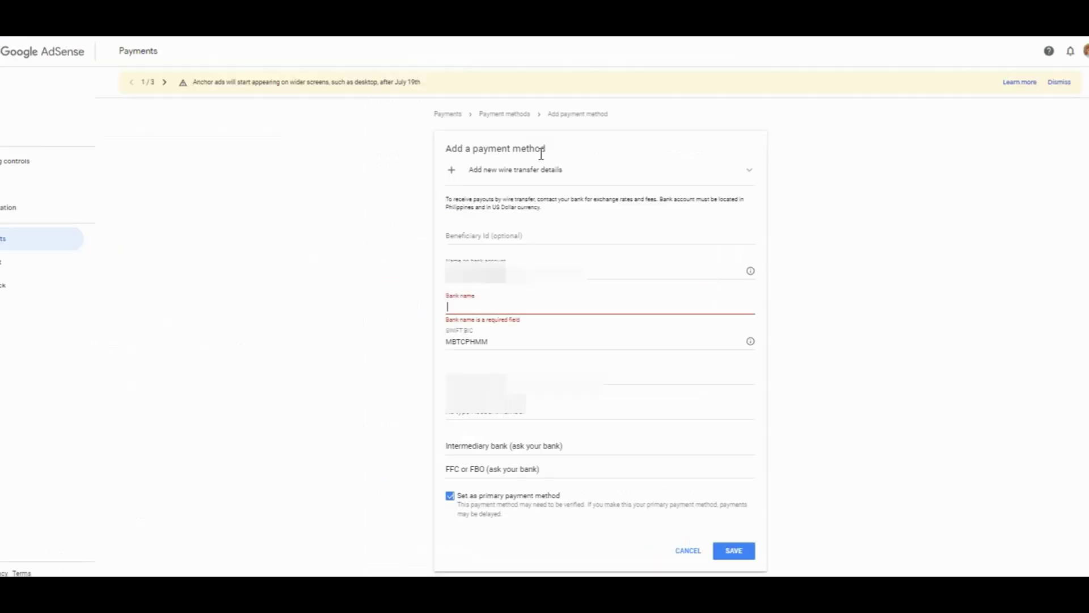
pyautogui.click(530, 304)
pyautogui.hotkey('ctrl', 'v')
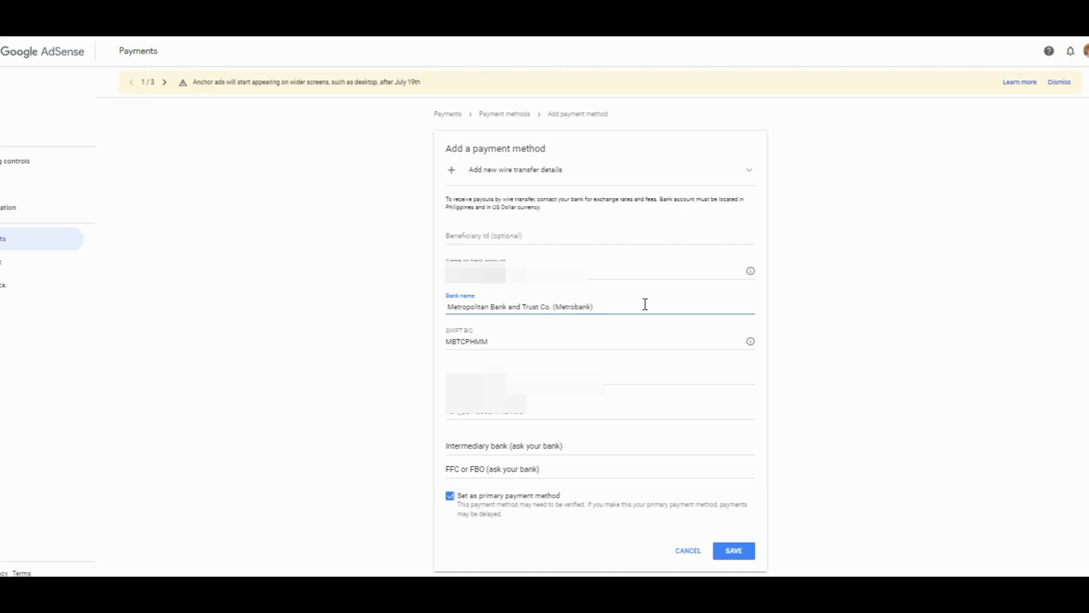
# Enter the bank account number, re-enter it for confirmation, and save the wire transfer details.
pyautogui.click(510, 378)
pyautogui.hotkey('ctrl', 'v')
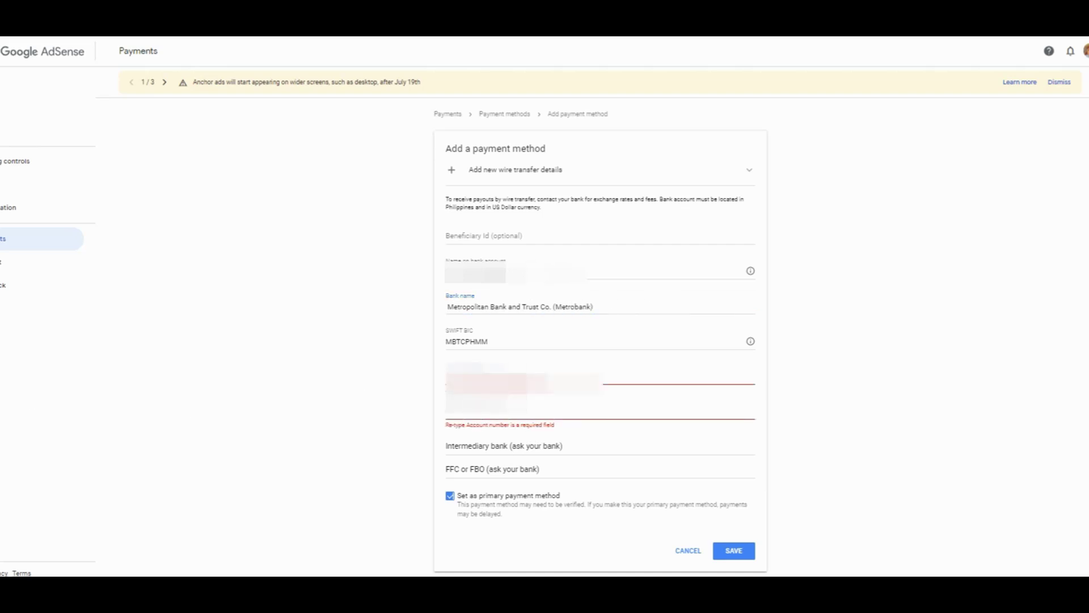
pyautogui.press('BackSpace')
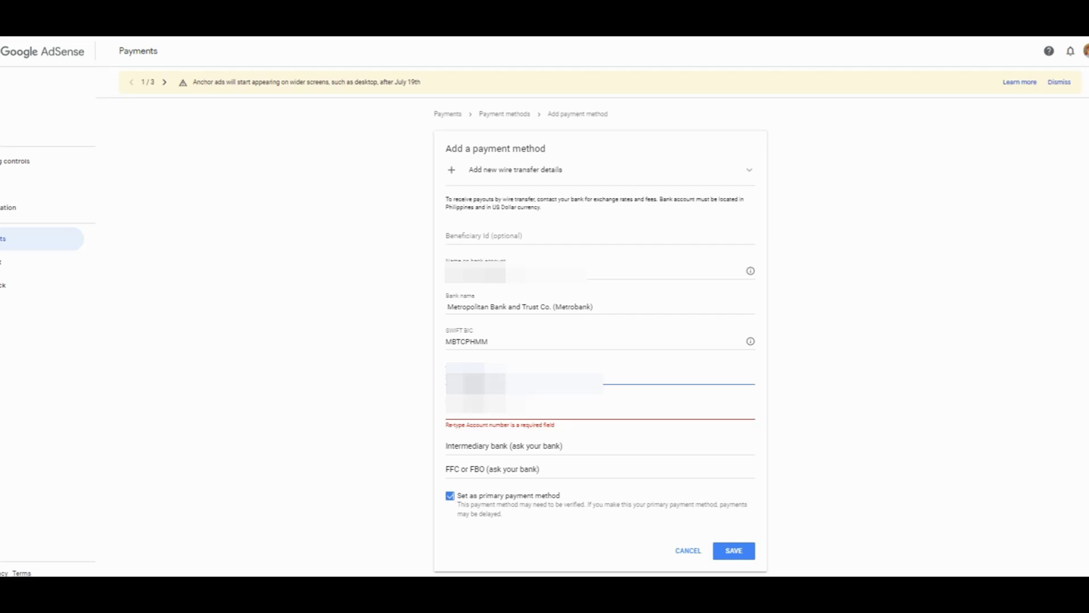
pyautogui.click(395, 374)
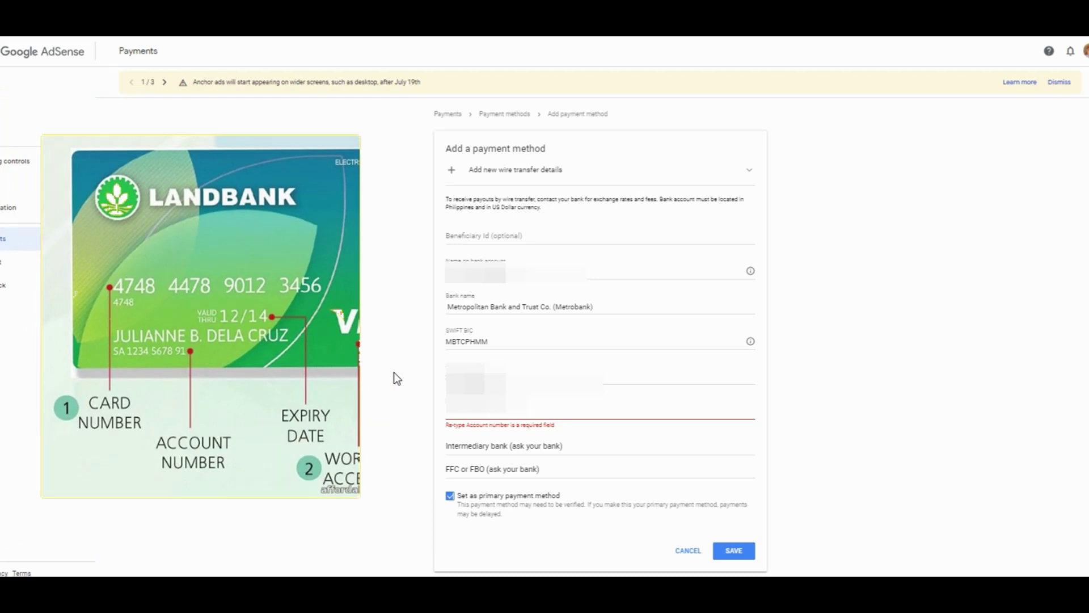
pyautogui.click(678, 375)
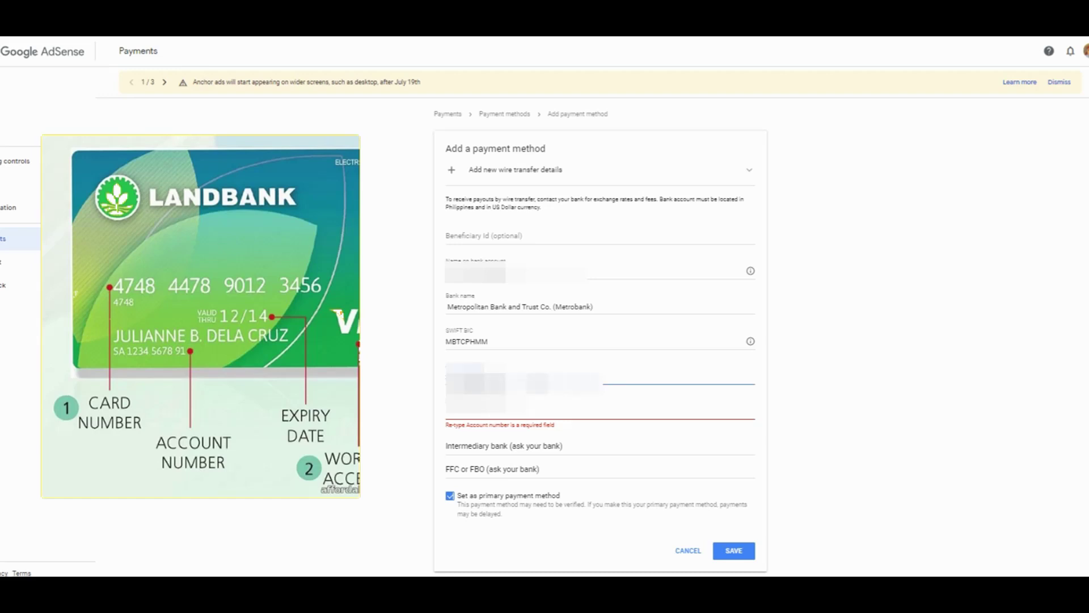
pyautogui.click(517, 417)
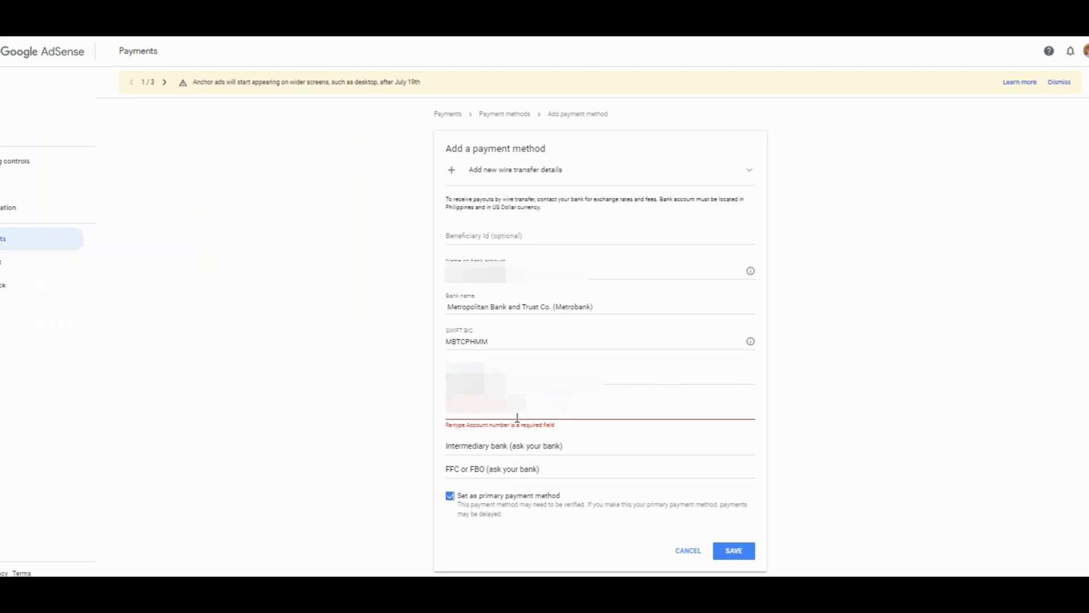
pyautogui.write('4')
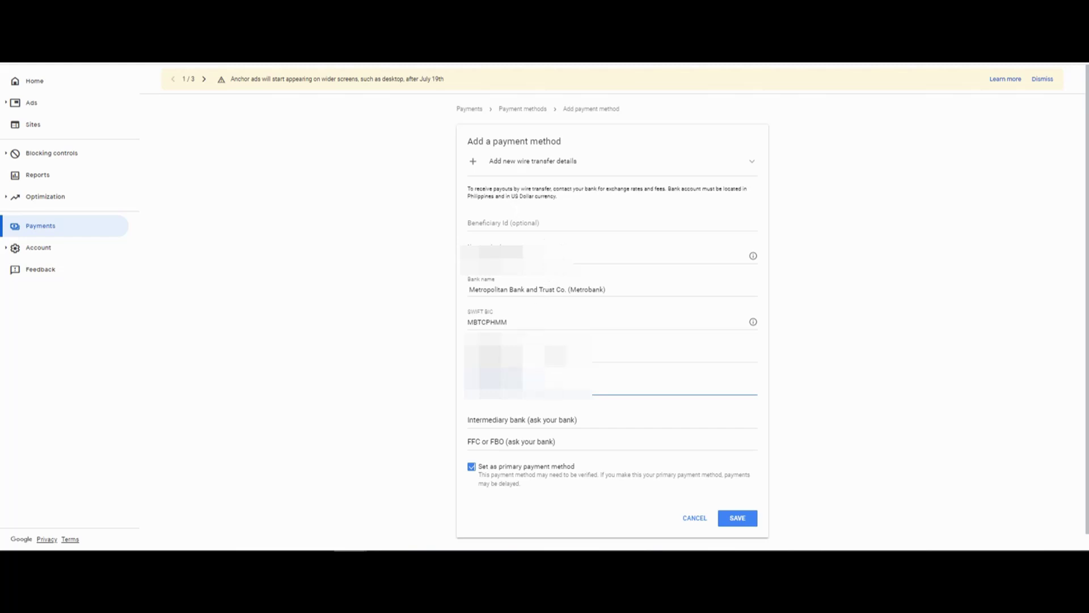
pyautogui.click(737, 519)
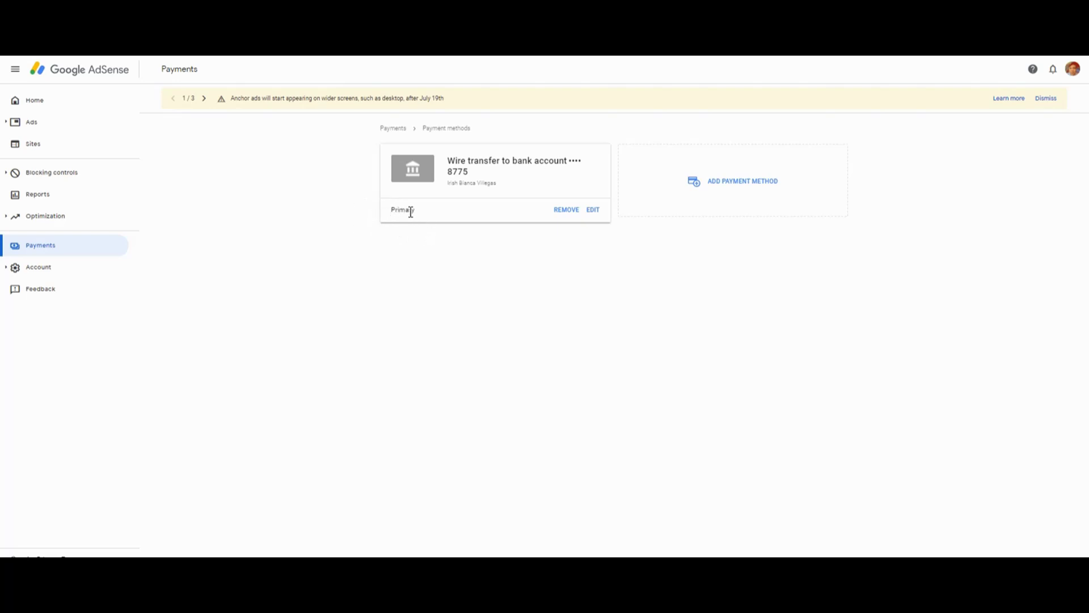
pyautogui.click(735, 194)
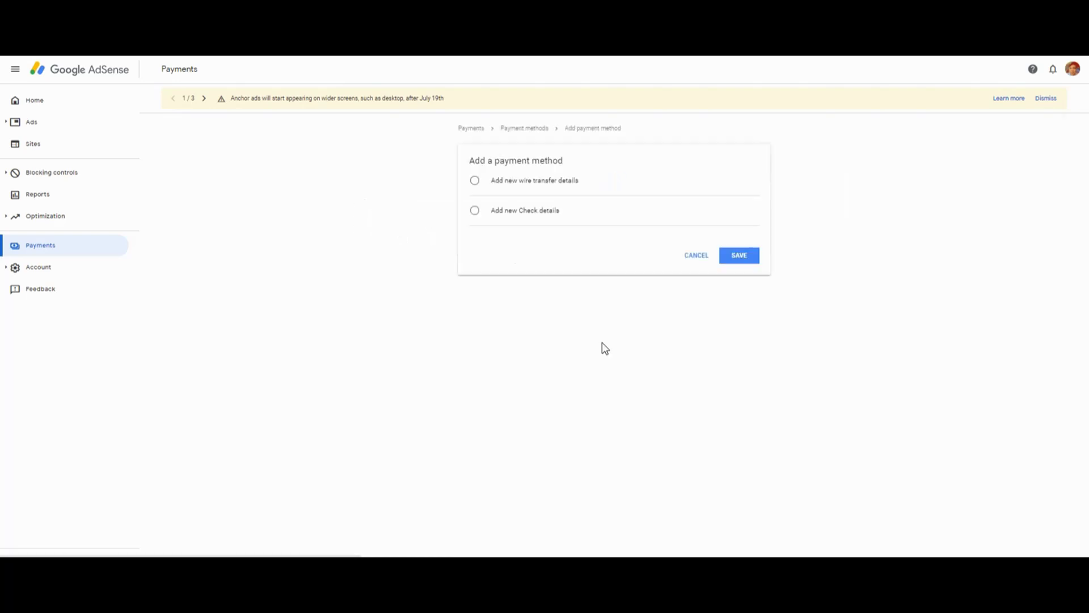
pyautogui.click(526, 186)
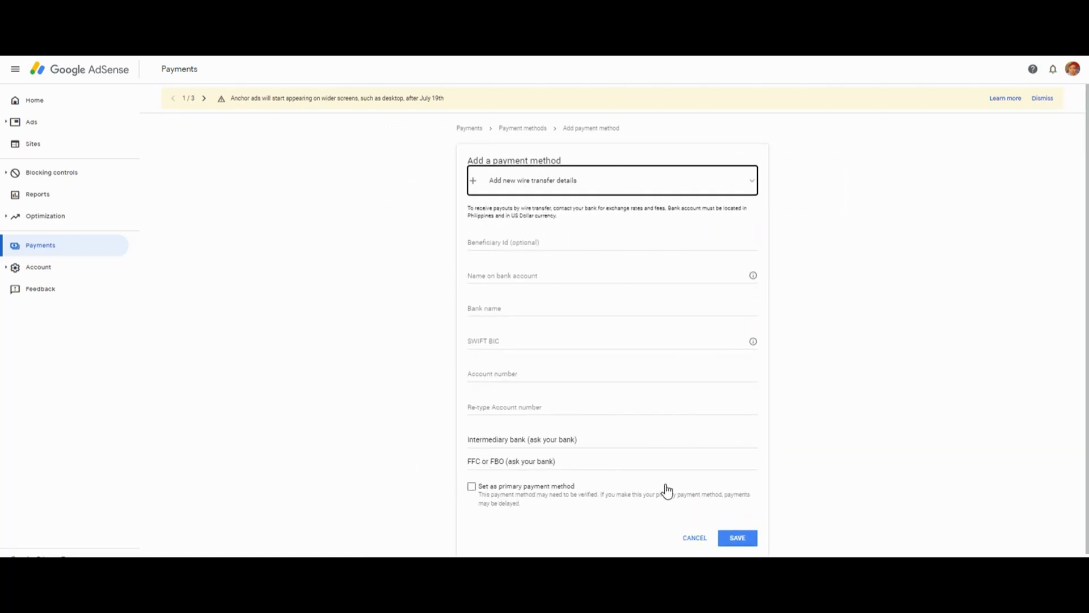
pyautogui.click(696, 539)
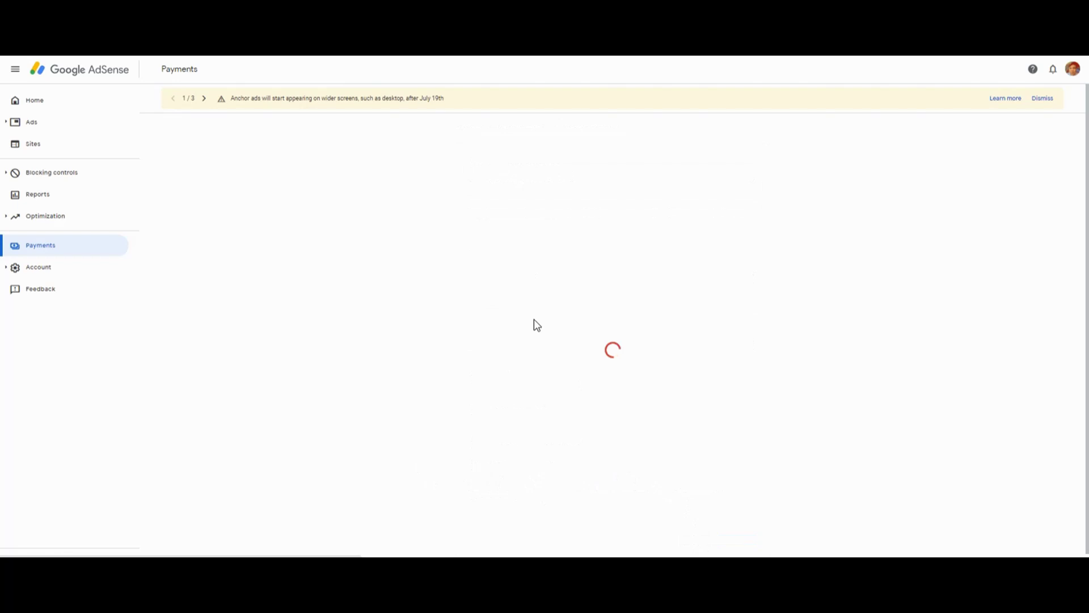